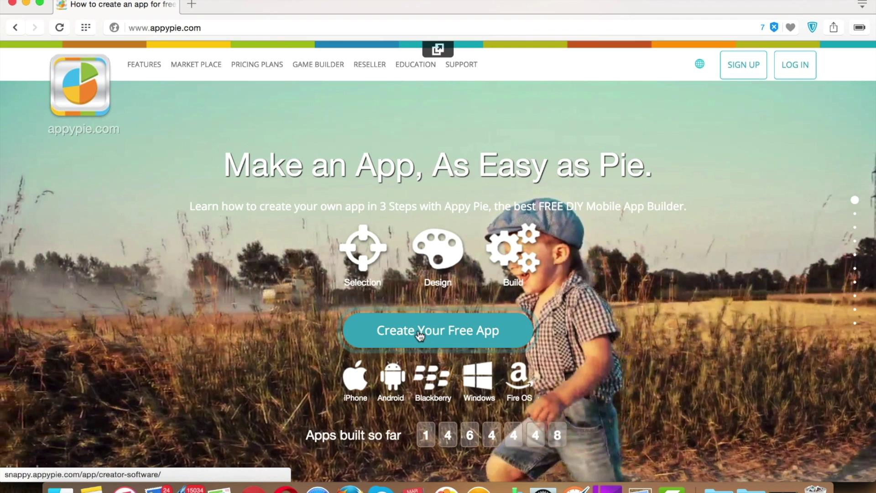
Start creating a free app and name it "New App Name Demo"
click(420, 336)
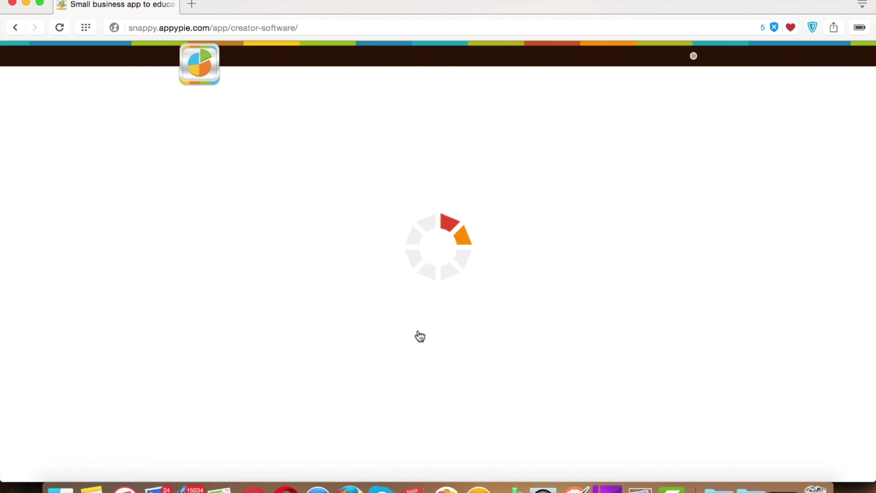
click(311, 167)
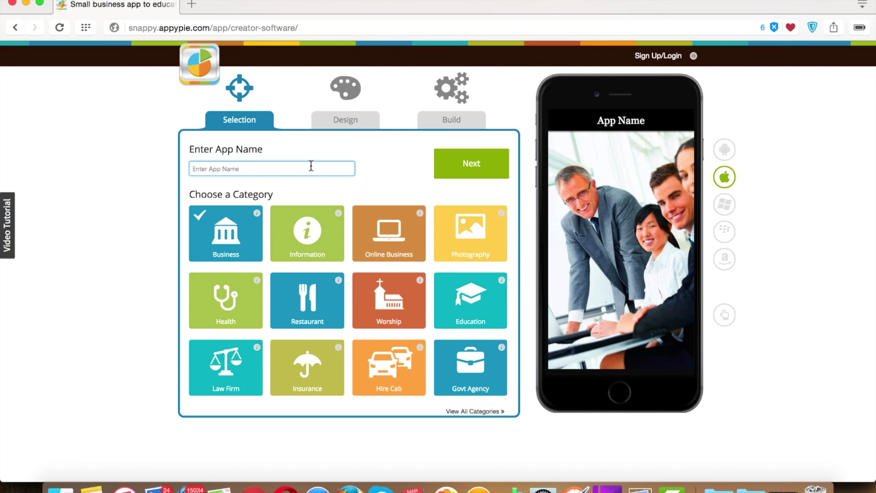
text(New App)
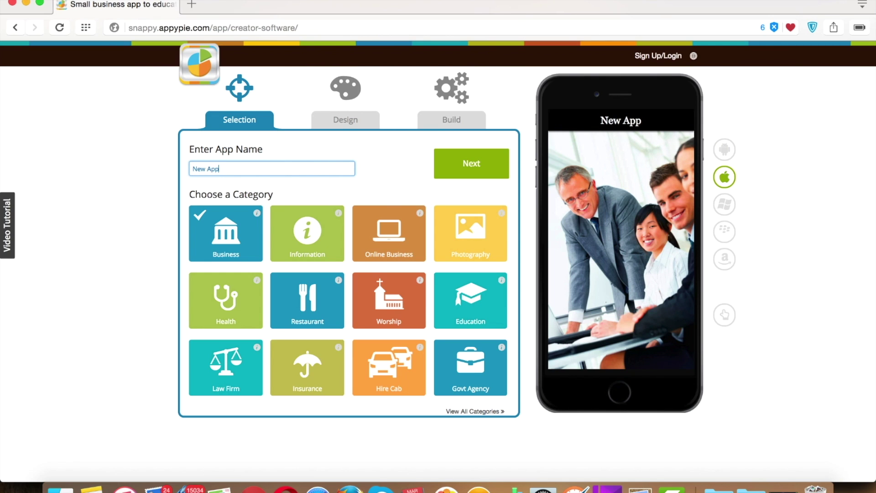
text( Name Demo)
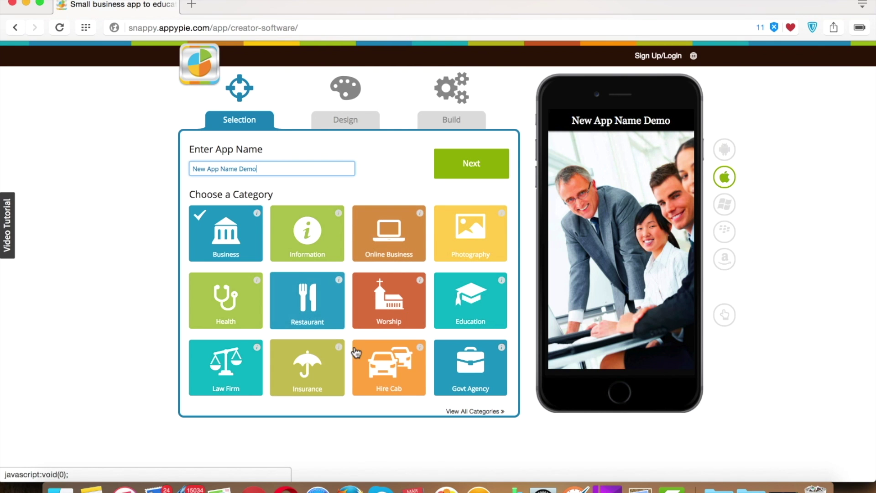
Expand the full category list, choose the Online Business category for the app and continue
click(462, 409)
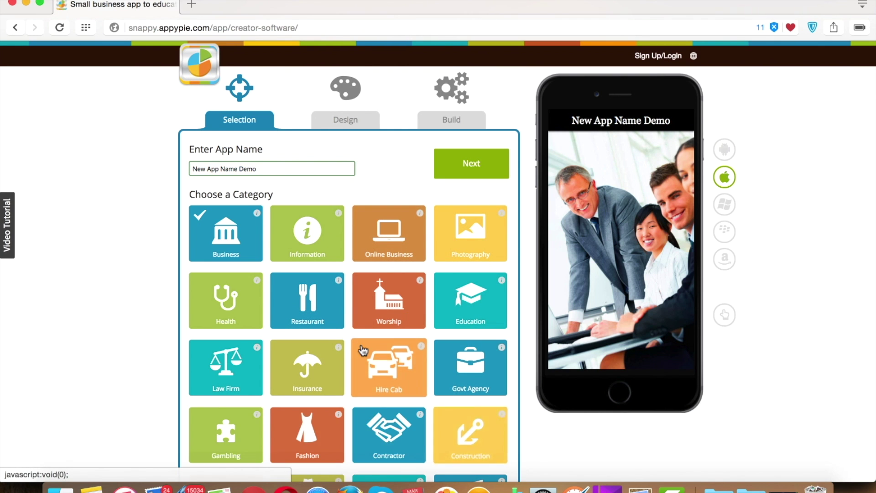
scroll(366, 351, down, 5)
scroll(289, 274, up, 5)
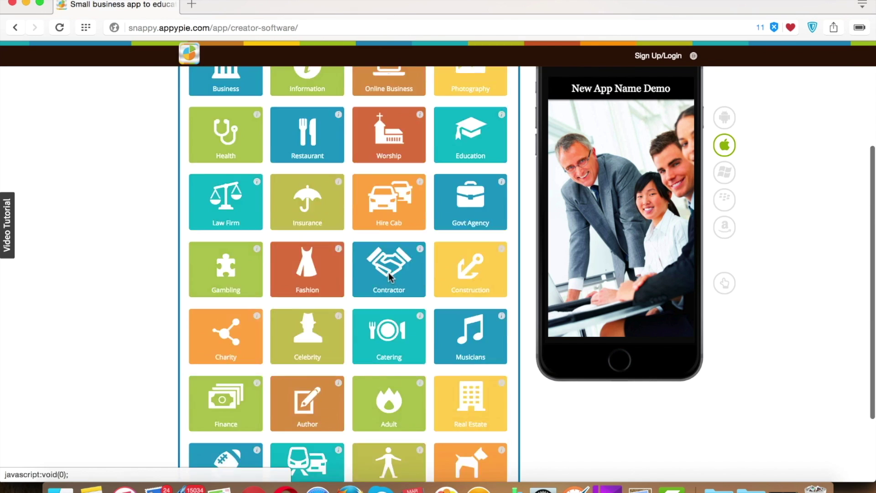
click(400, 225)
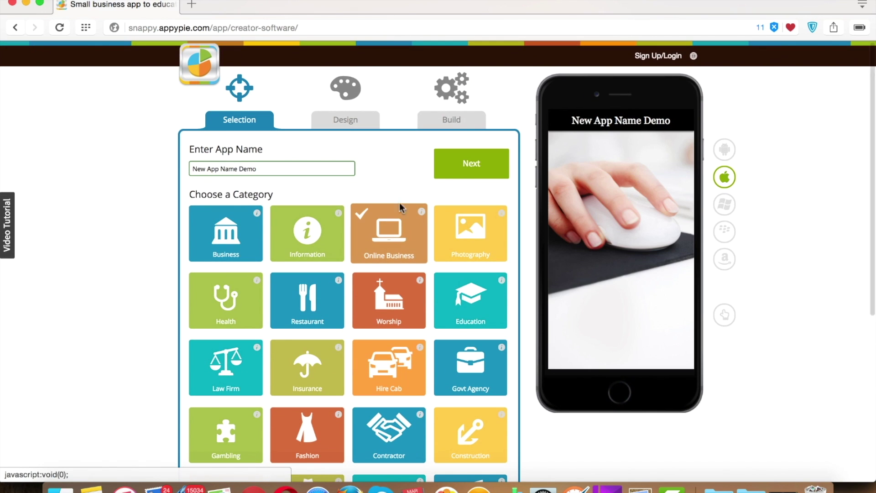
click(463, 176)
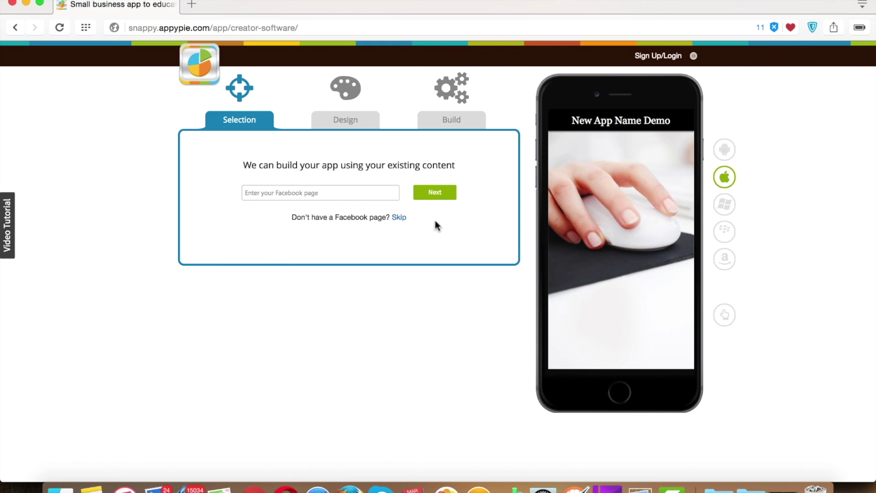
Skip importing content from a Facebook page or website, and continue with Theme Brown after browsing the themes
click(400, 218)
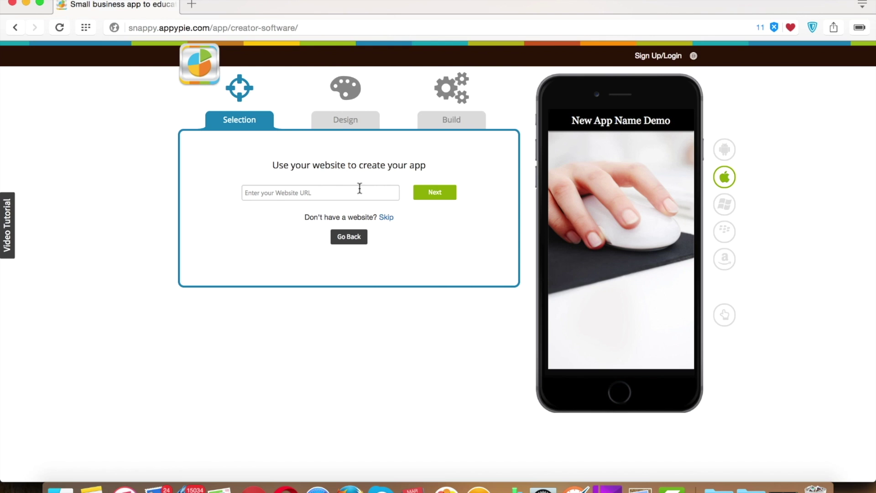
click(386, 219)
scroll(306, 336, down, 5)
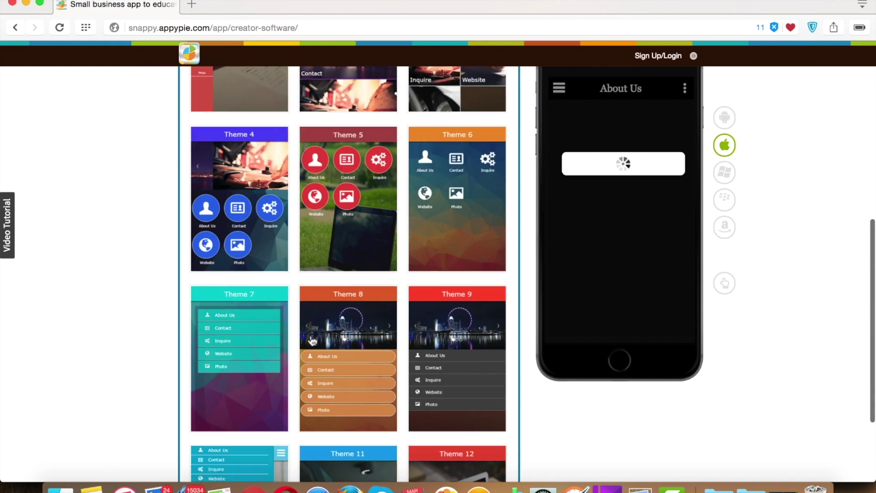
scroll(313, 340, down, 3)
scroll(313, 340, up, 9)
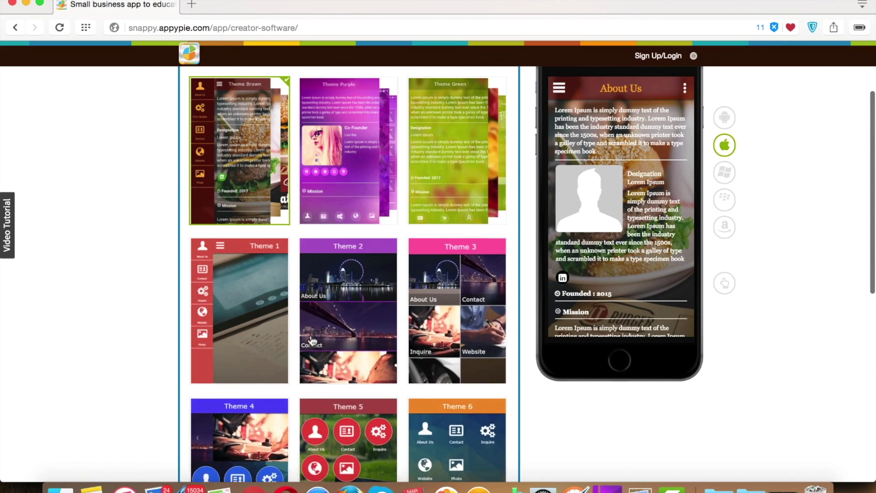
scroll(312, 341, up, 3)
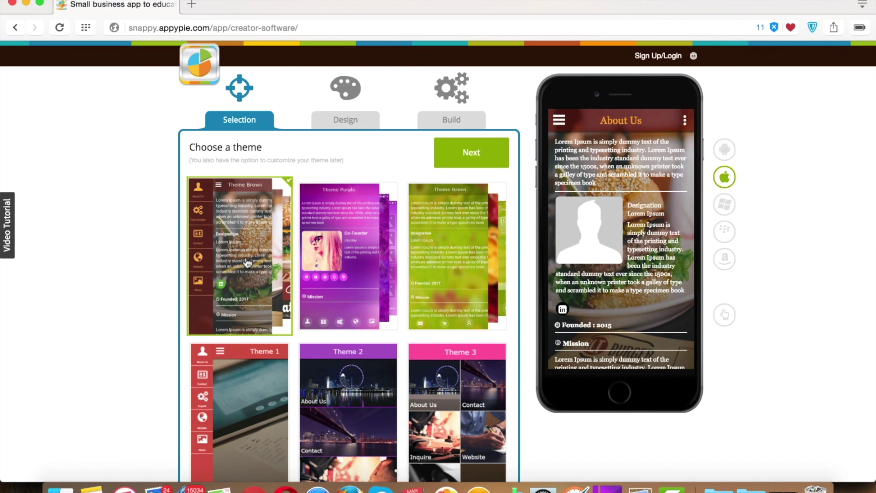
click(454, 152)
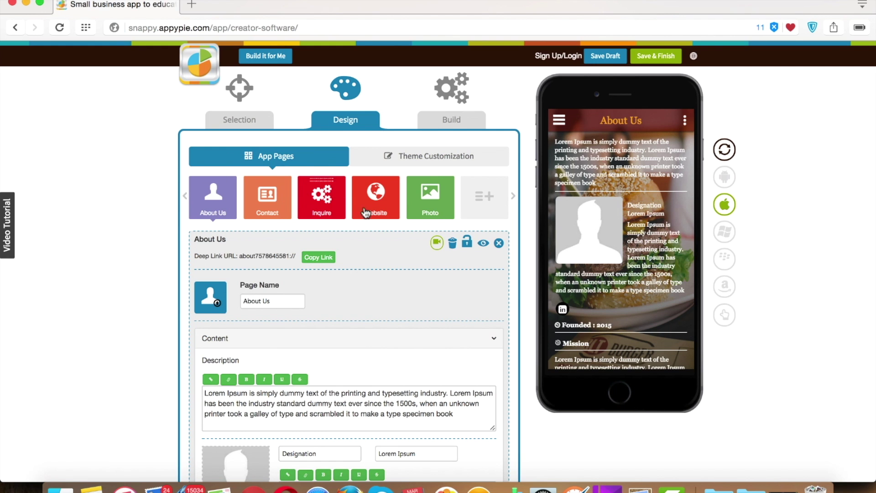
Rename the About Us page as "About Me"
scroll(379, 278, down, 3)
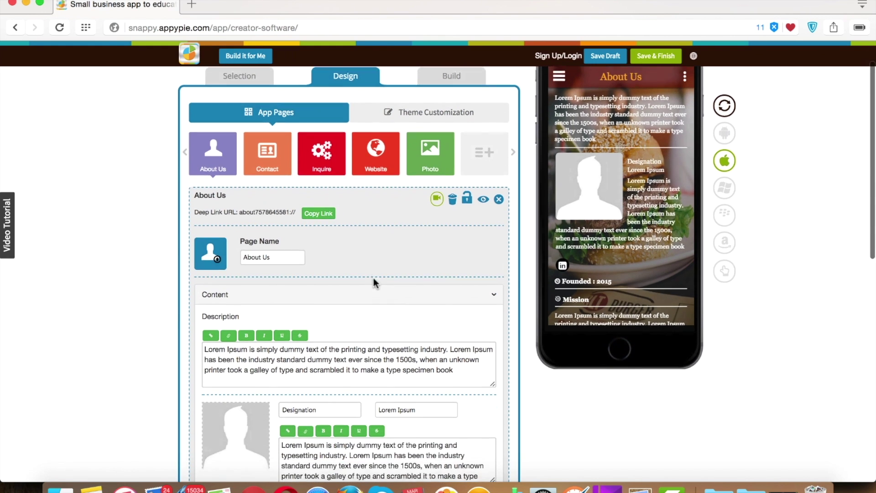
scroll(286, 259, down, 5)
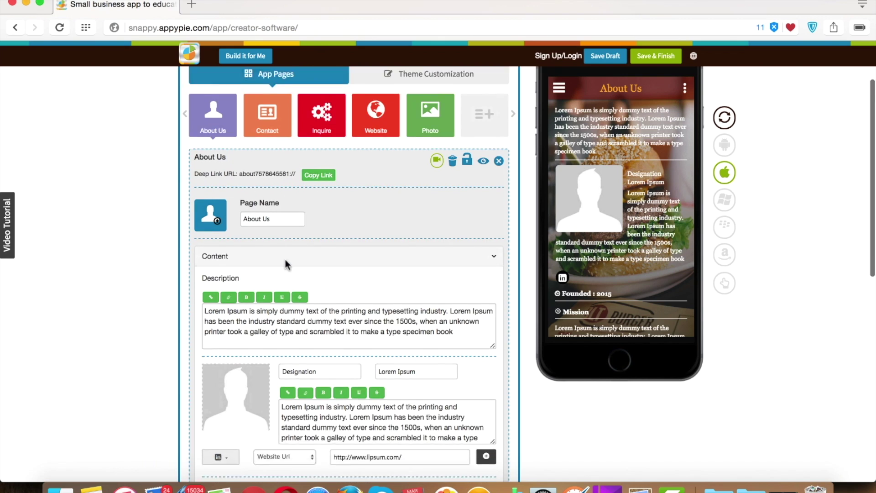
click(277, 134)
key(BackSpace)
key(BackSpace)
text(Me)
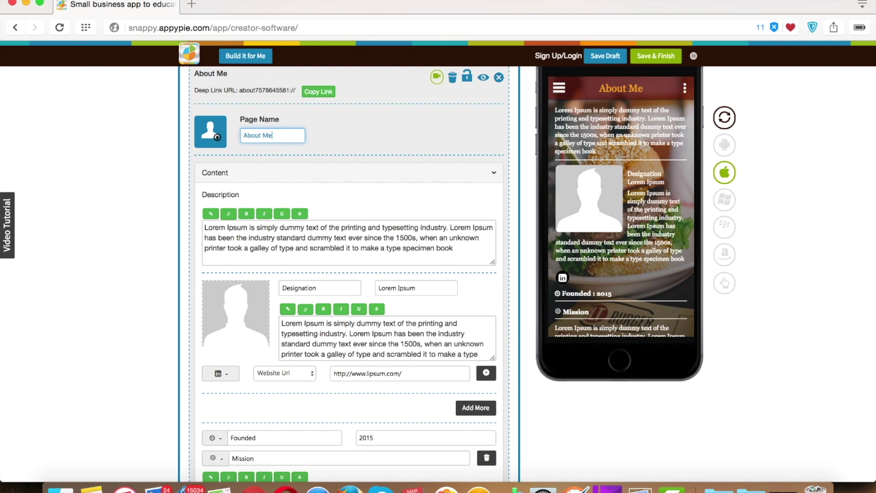
Replace the placeholder description of the page with "About Me"
scroll(323, 174, down, 5)
scroll(365, 146, up, 3)
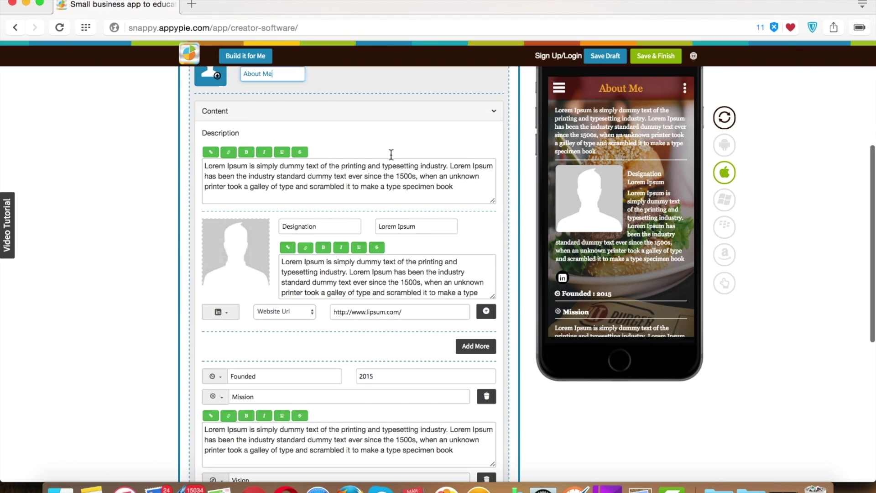
drag(457, 190, 46, 67)
text(About Me)
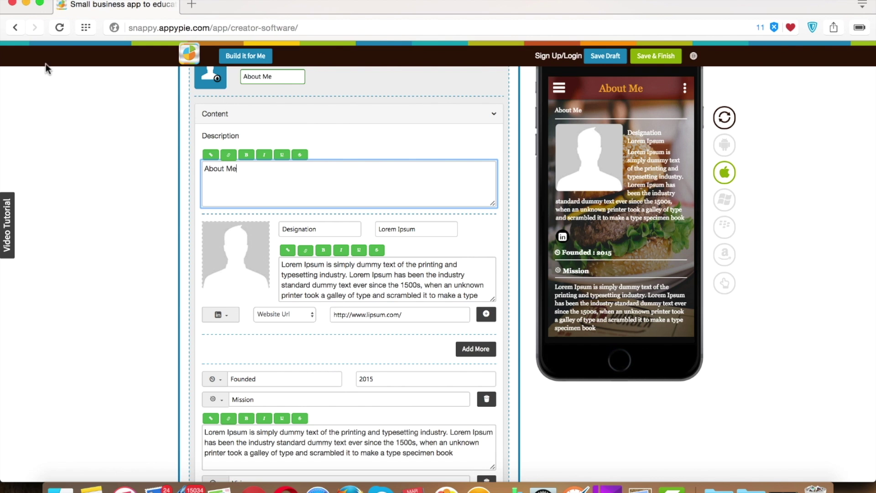
Set the designation value on the About Me page to "CEO"
scroll(274, 190, down, 3)
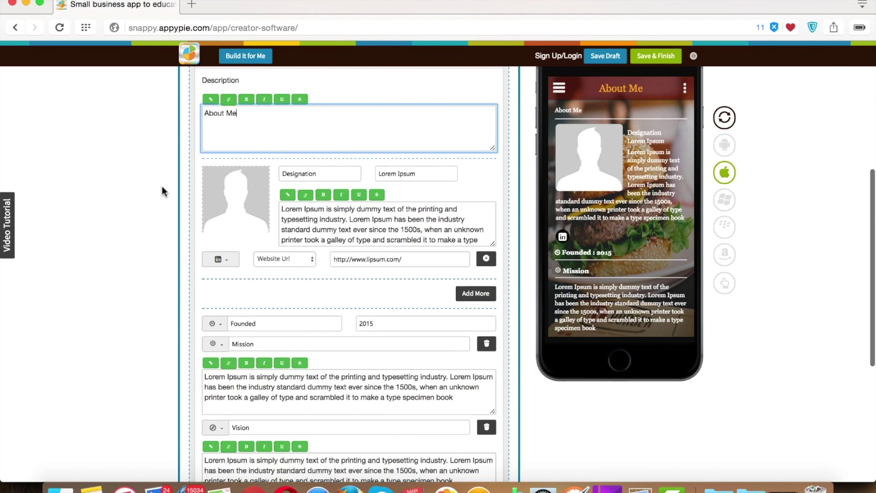
scroll(420, 146, up, 2)
triple_click(422, 200)
text(CEO)
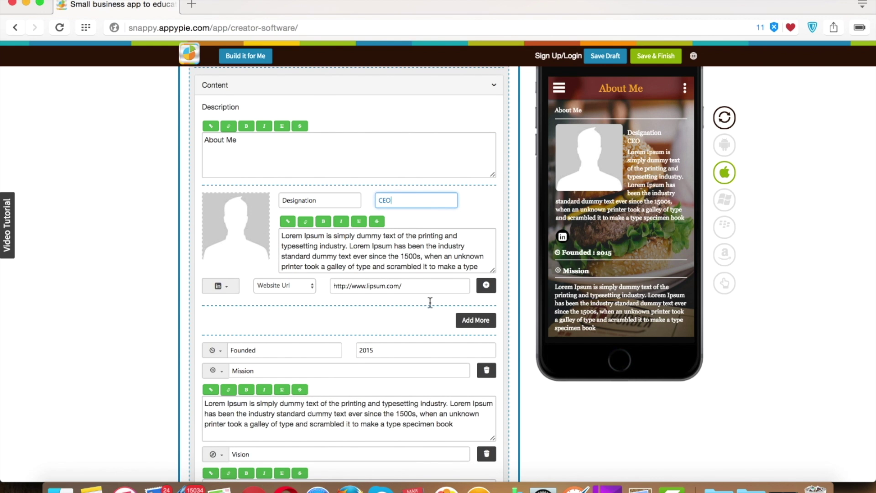
Set the founding year to 2010 and add another Mission entry below Awards
scroll(381, 270, down, 4)
click(390, 192)
key(BackSpace)
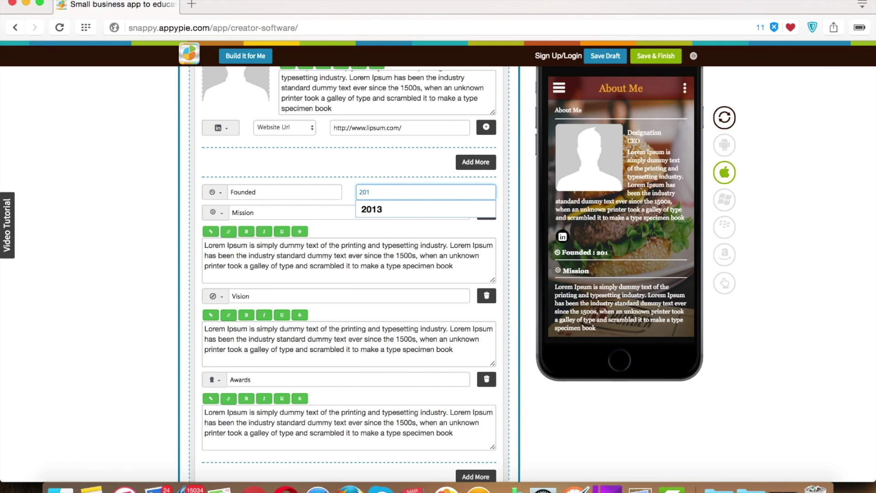
text(0)
scroll(360, 324, down, 3)
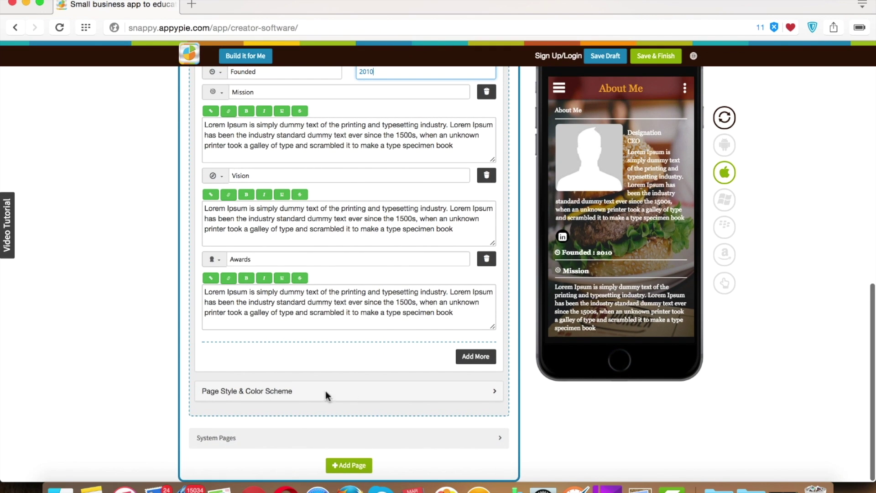
click(471, 356)
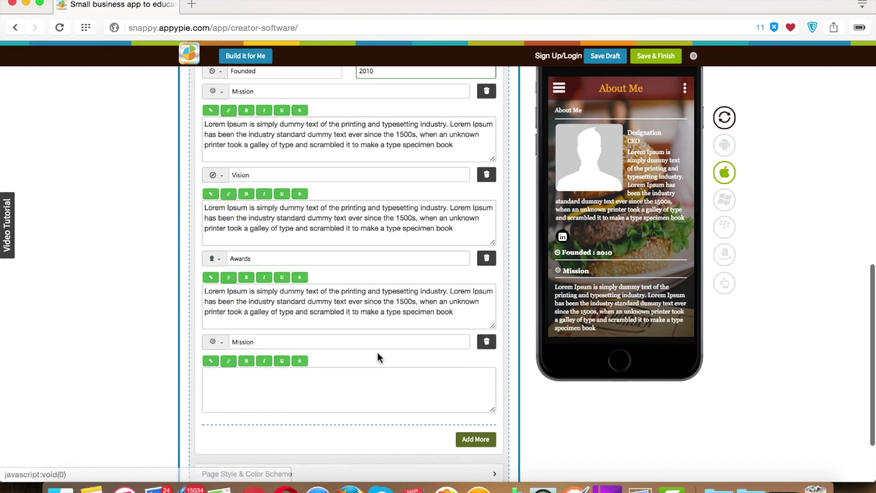
Apply the page layout with images on the right side of the text and open the advanced elements customization
scroll(377, 352, down, 3)
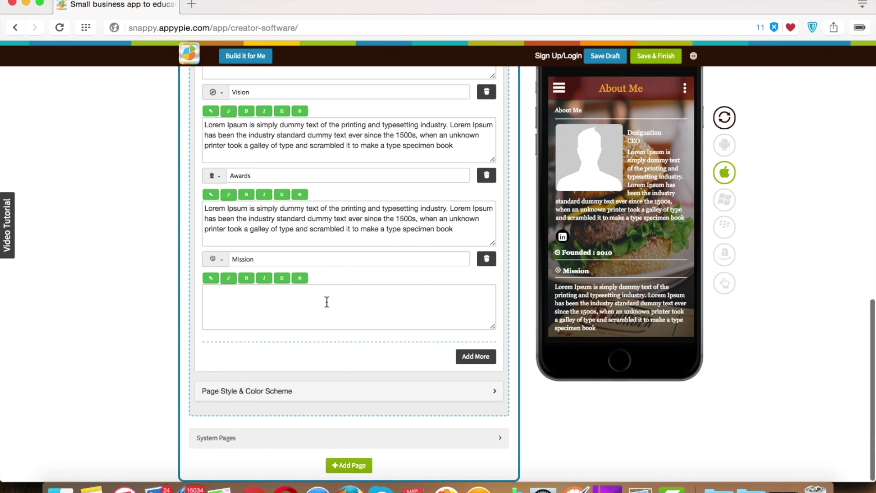
click(245, 393)
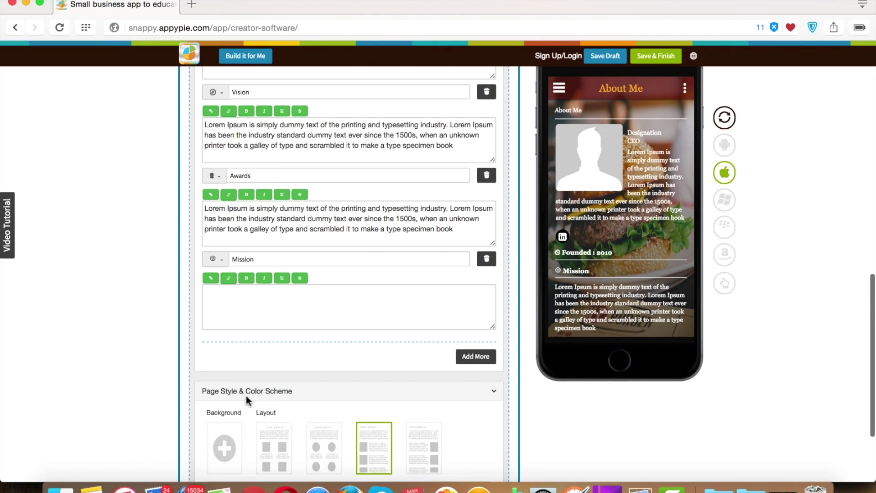
scroll(246, 396, down, 4)
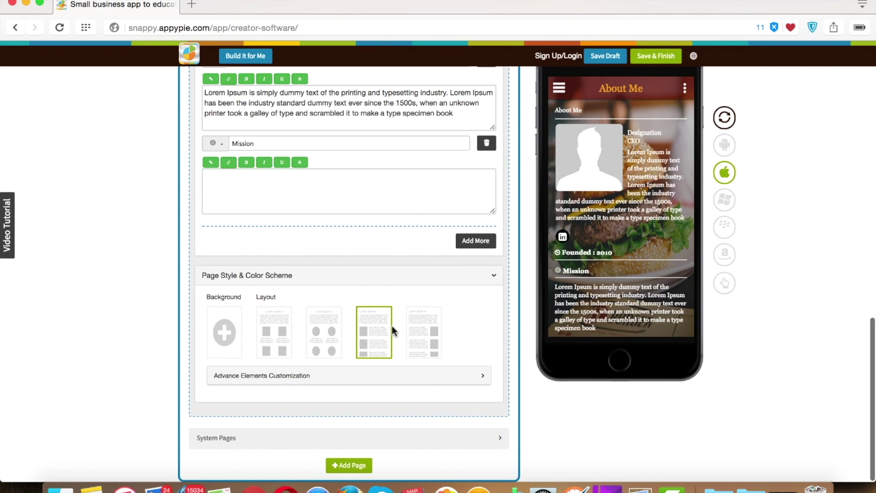
click(431, 333)
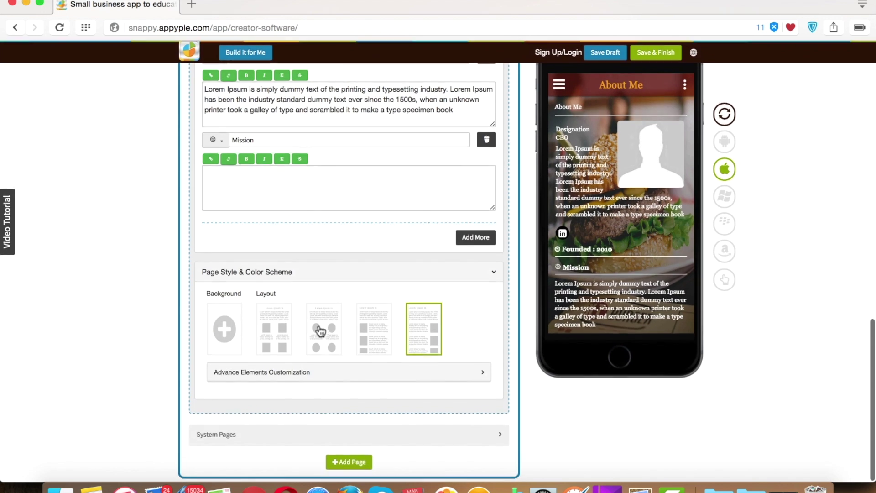
click(280, 370)
scroll(307, 375, down, 7)
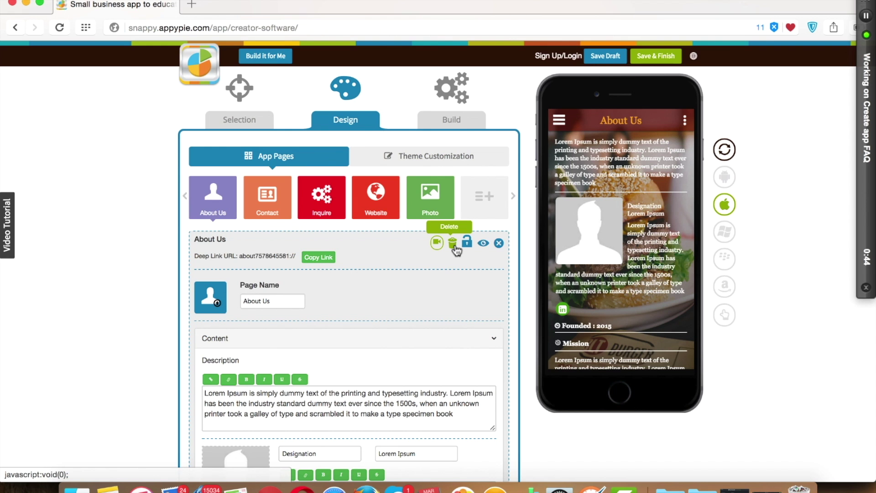
Request deletion of the About Us page and cancel it, and enable login for that page
click(454, 245)
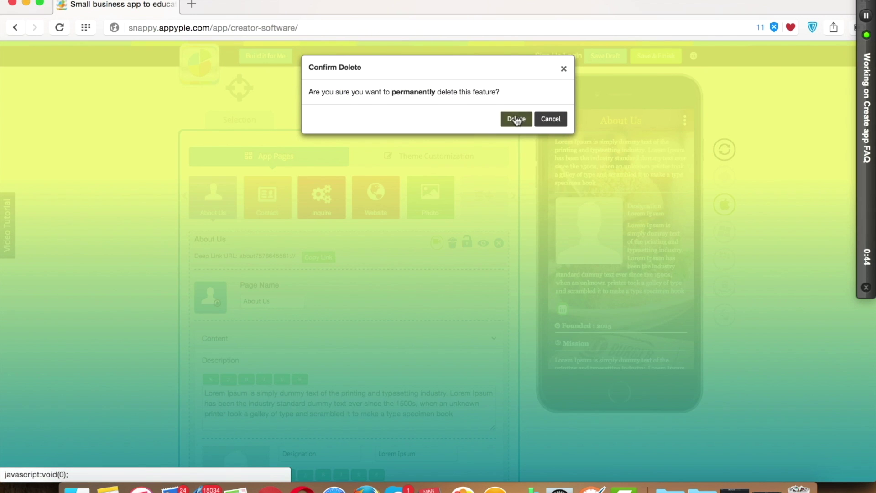
click(544, 119)
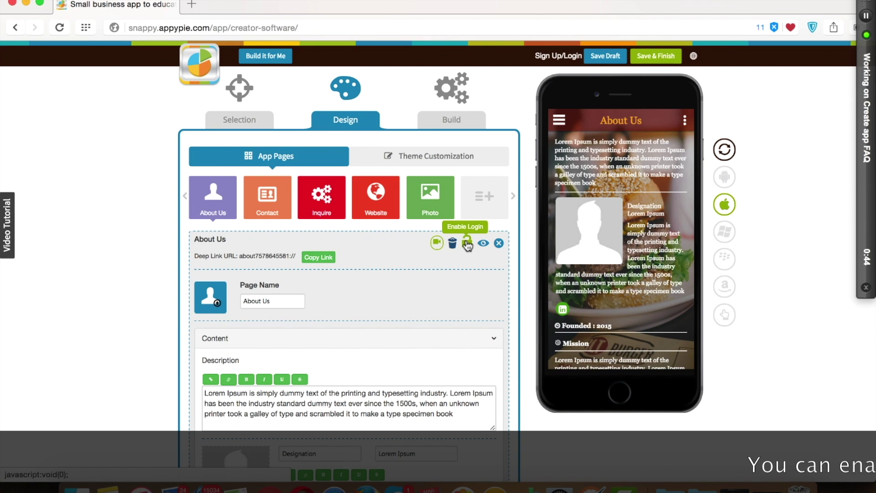
click(467, 245)
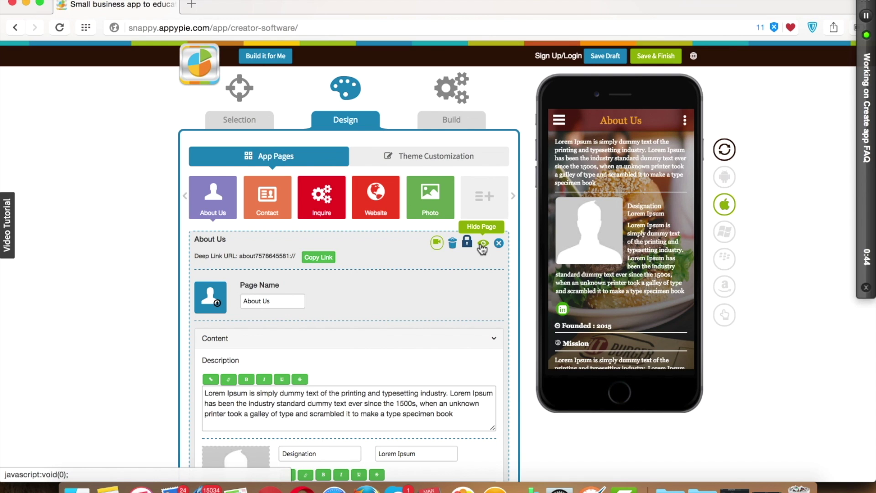
Hide the About Us page, check it in the phone preview's menu, and show the page again
click(483, 246)
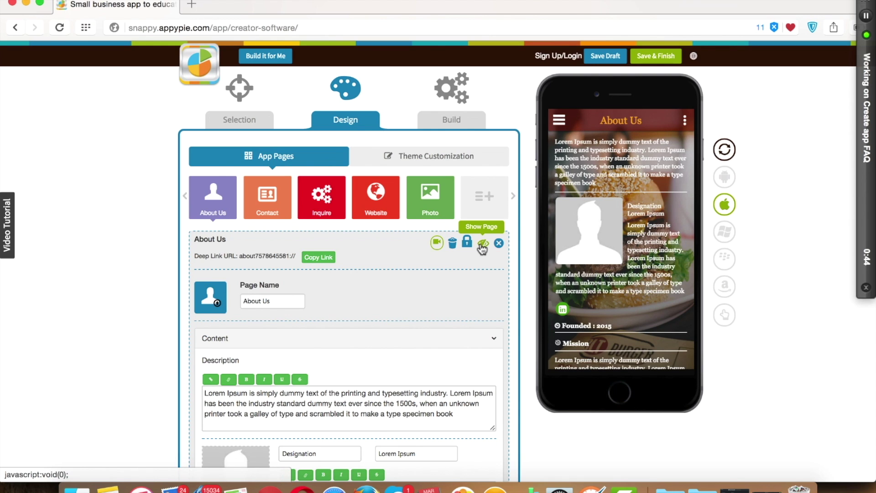
click(557, 131)
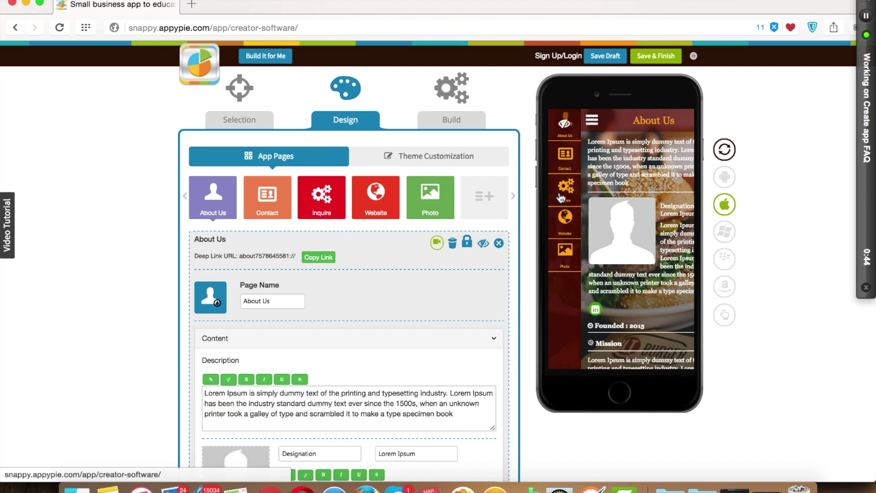
click(484, 243)
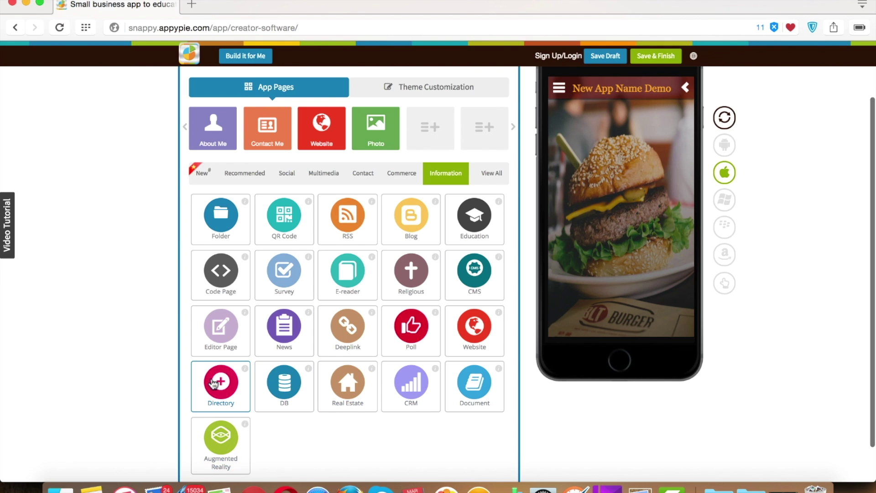
View the New category of features available as app pages
scroll(215, 296, up, 3)
click(211, 244)
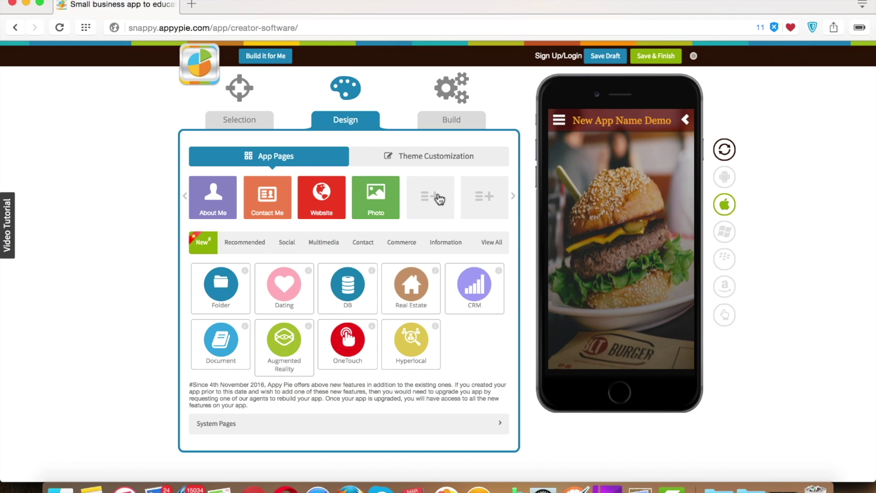
Open the app's theme customization settings and apply Theme Brown with its burger background
click(394, 160)
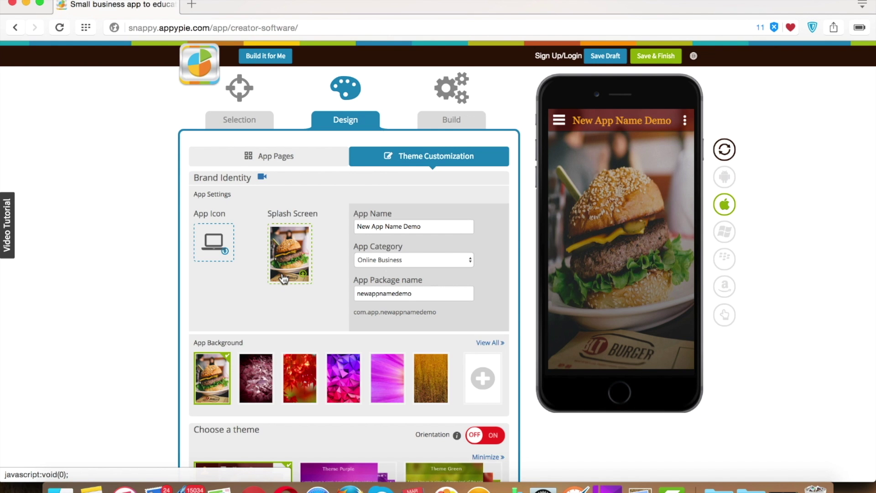
scroll(283, 279, down, 5)
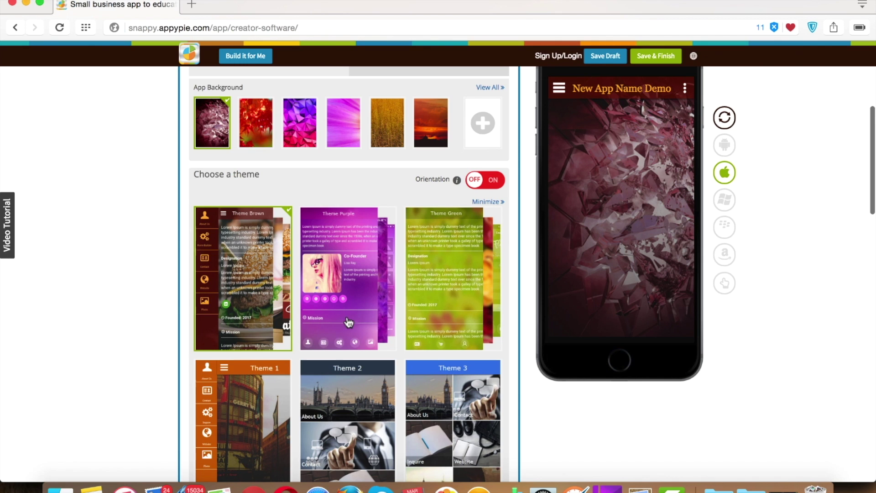
scroll(356, 297, down, 2)
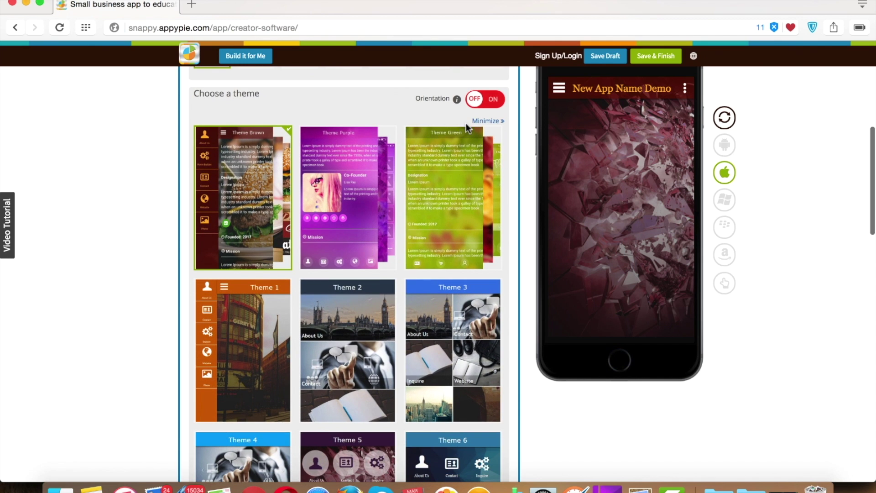
click(256, 186)
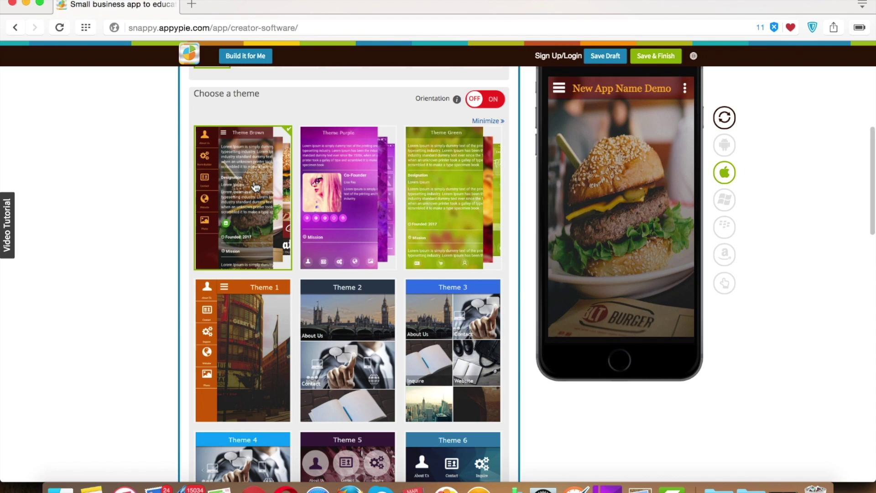
Review the header bar, navigation layout, page style and color scheme, and app overlay settings of the theme
scroll(469, 255, down, 5)
scroll(469, 256, down, 12)
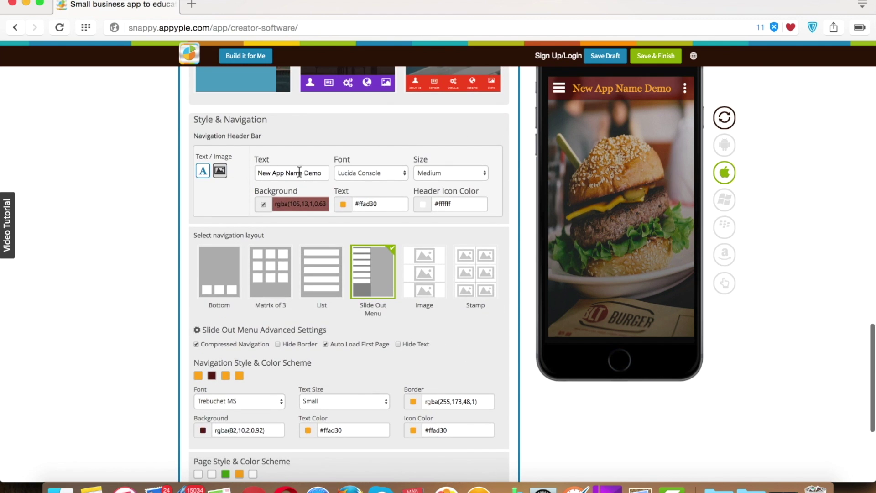
scroll(319, 292, down, 4)
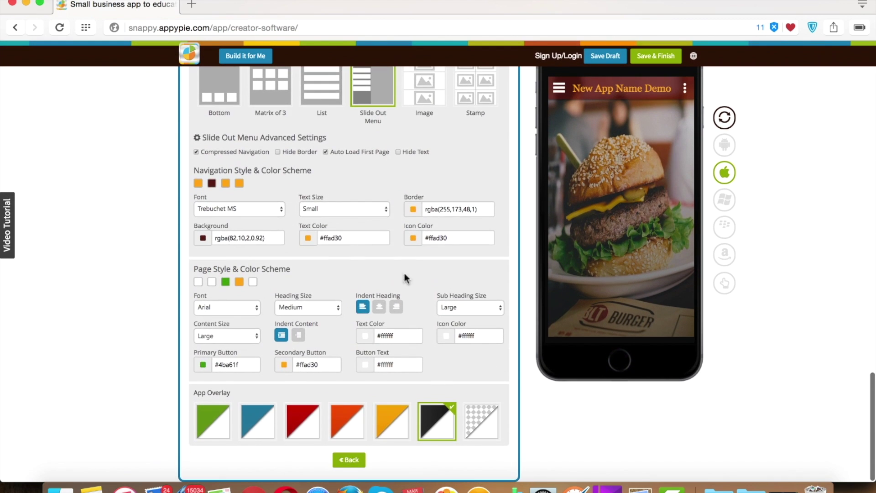
scroll(407, 278, up, 4)
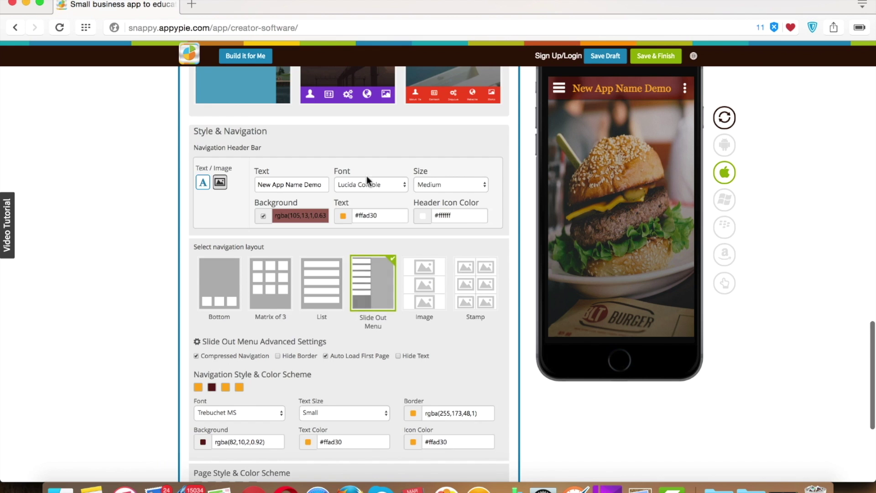
scroll(377, 182, up, 5)
Save and finish the app design, and subscribe to the Free plan
click(653, 58)
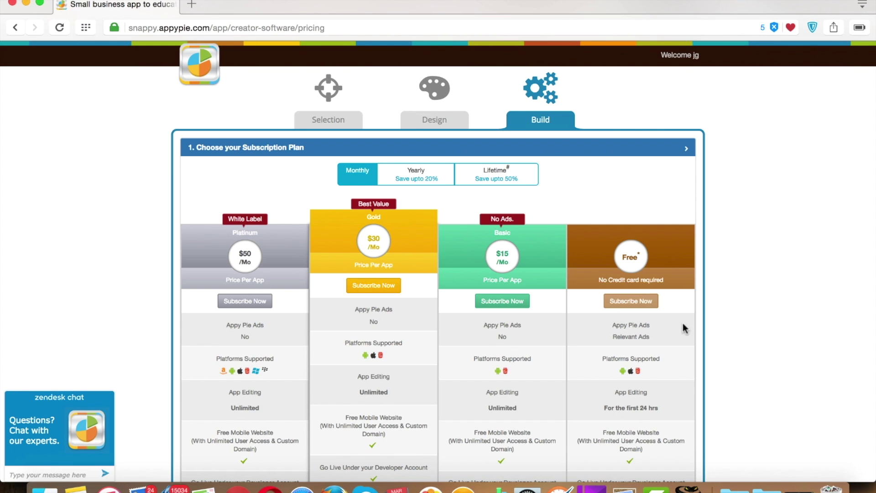
click(637, 303)
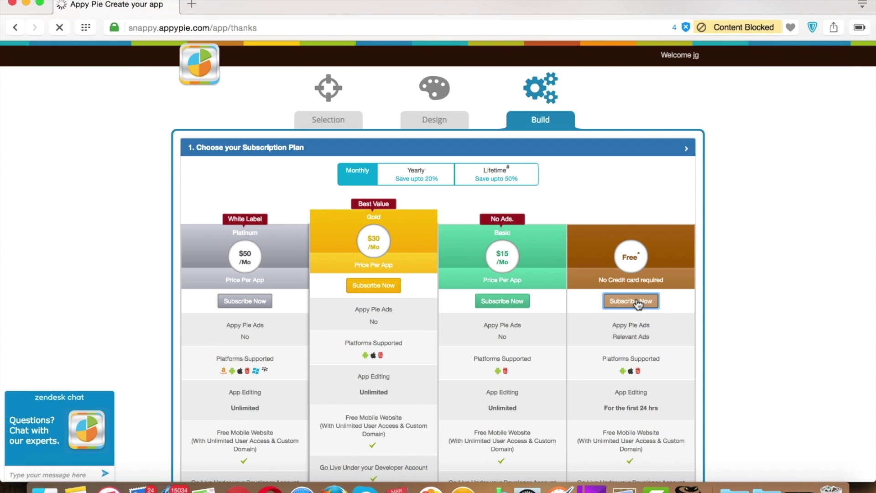